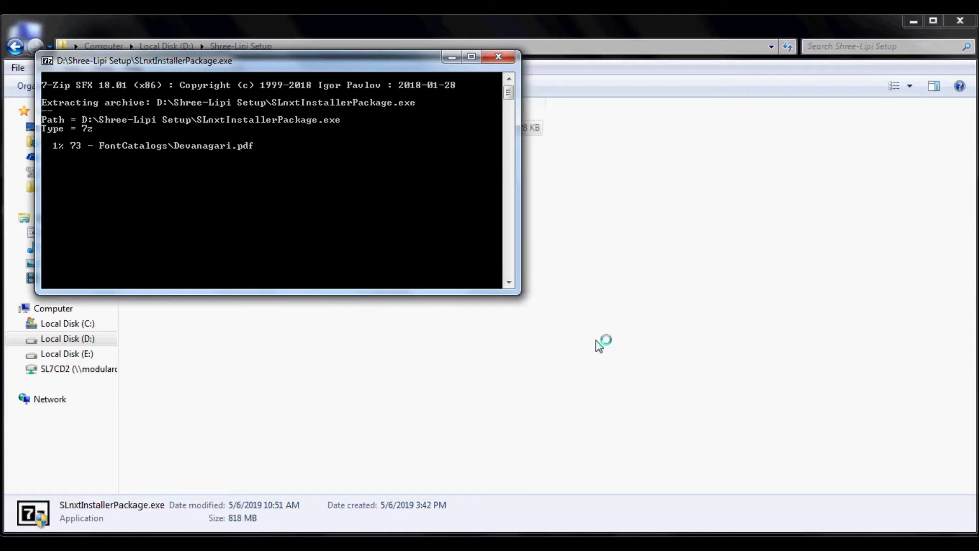
- Move the extraction progress window aside while SLnxtInstallerPackage.exe extracts into Shree-Lipi Setup
{"action": "left_click_drag", "start_coordinate": [306, 60], "coordinate": [736, 70]}
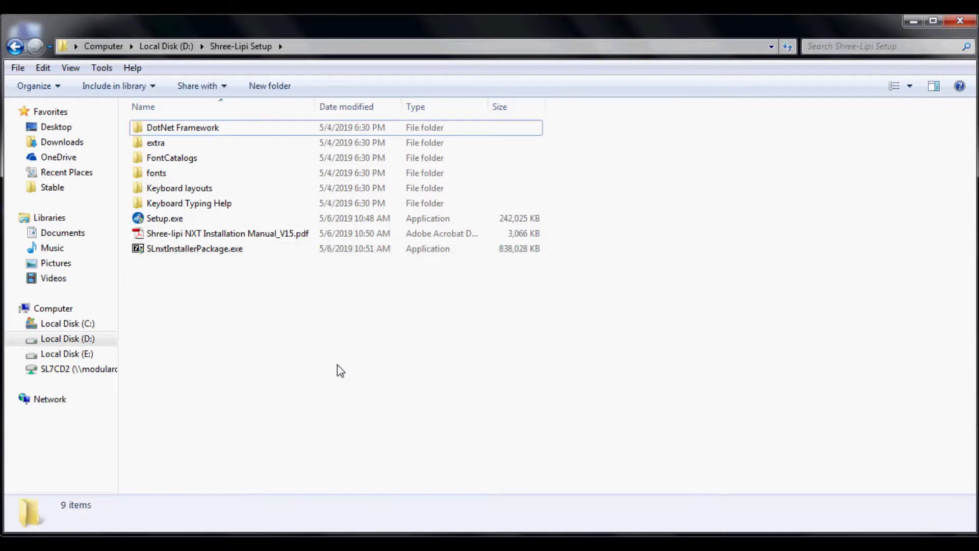
- Run Setup.exe as administrator and minimize the file browser behind the wizard
{"action": "left_click", "coordinate": [166, 219]}
{"action": "right_click", "coordinate": [167, 220]}
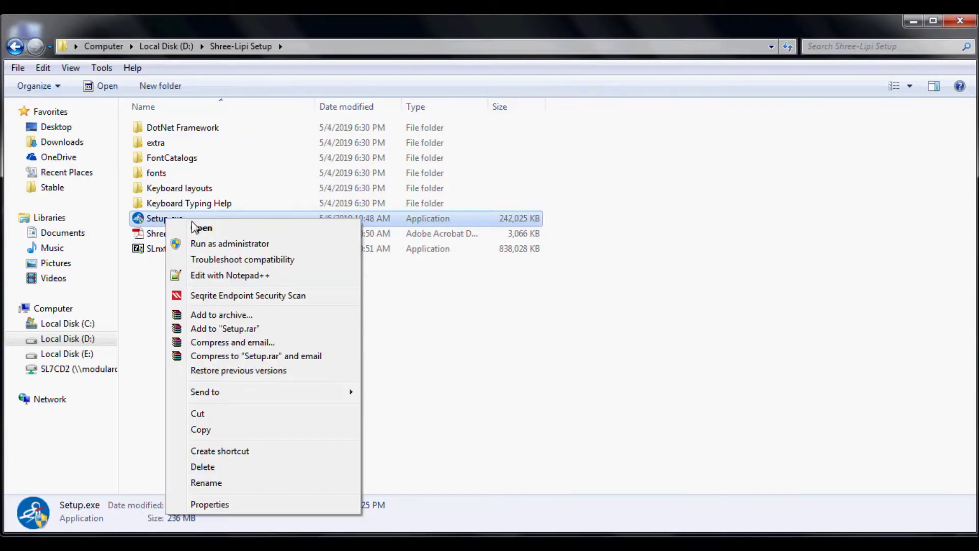
{"action": "left_click", "coordinate": [197, 244]}
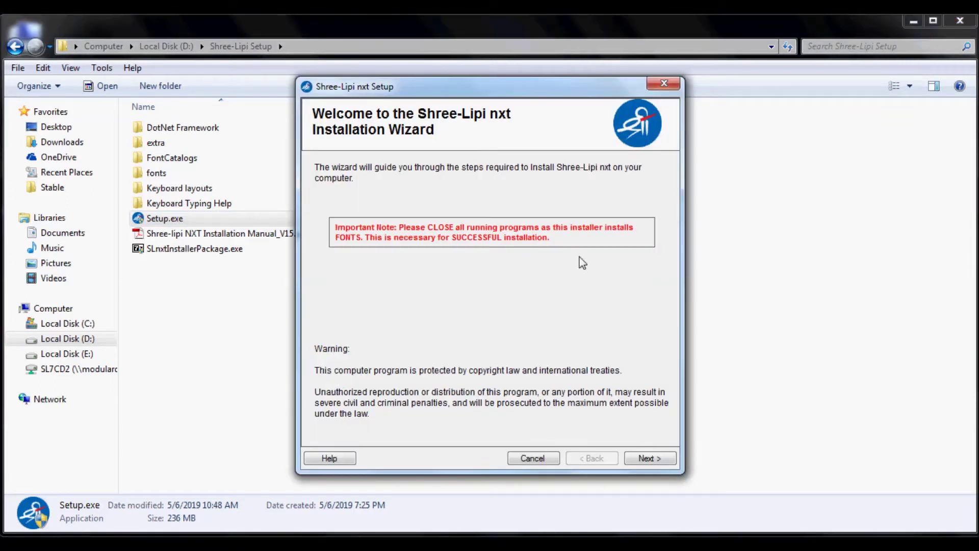
{"action": "left_click", "coordinate": [918, 22]}
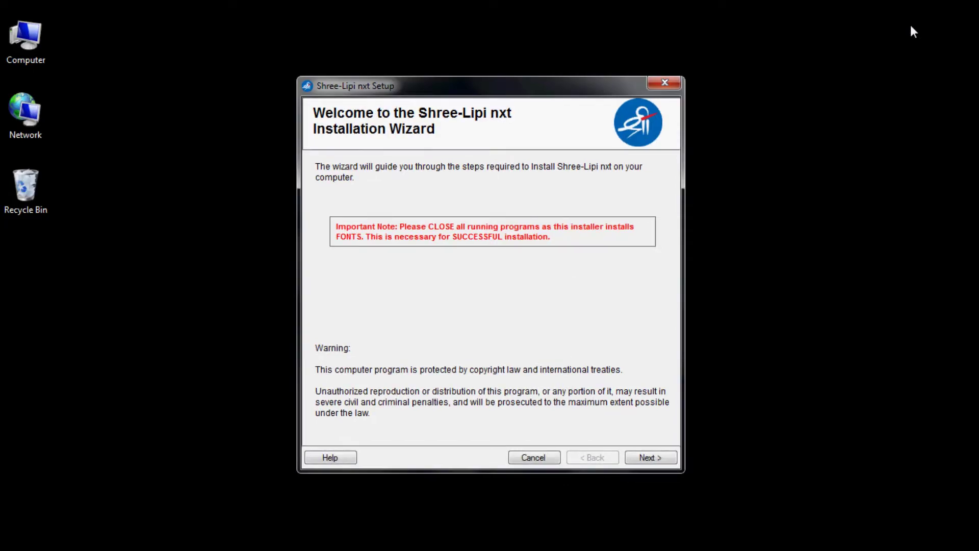
- Accept the licence and create the default C:\Shree-Lipi nxt installation folder
{"action": "left_click", "coordinate": [639, 462]}
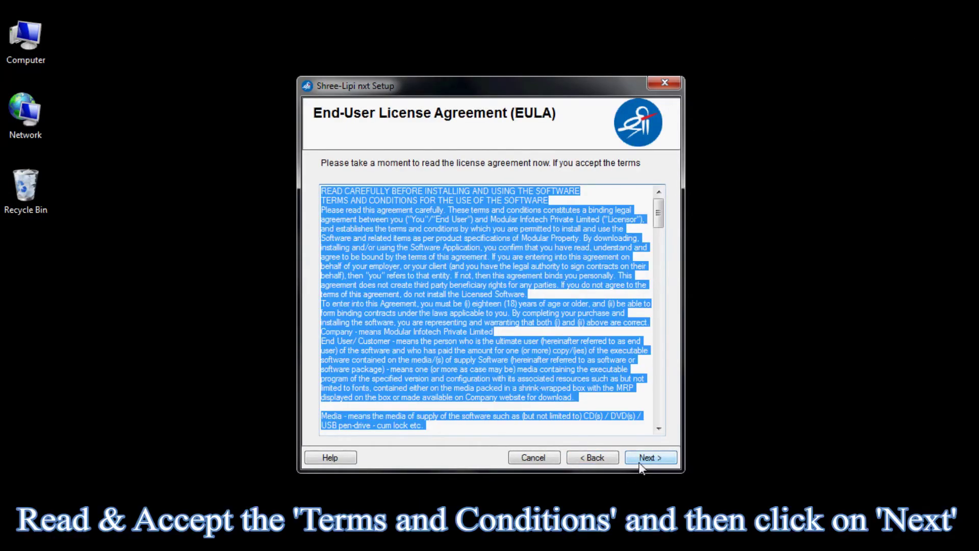
{"action": "left_click", "coordinate": [639, 462]}
{"action": "left_click", "coordinate": [639, 462]}
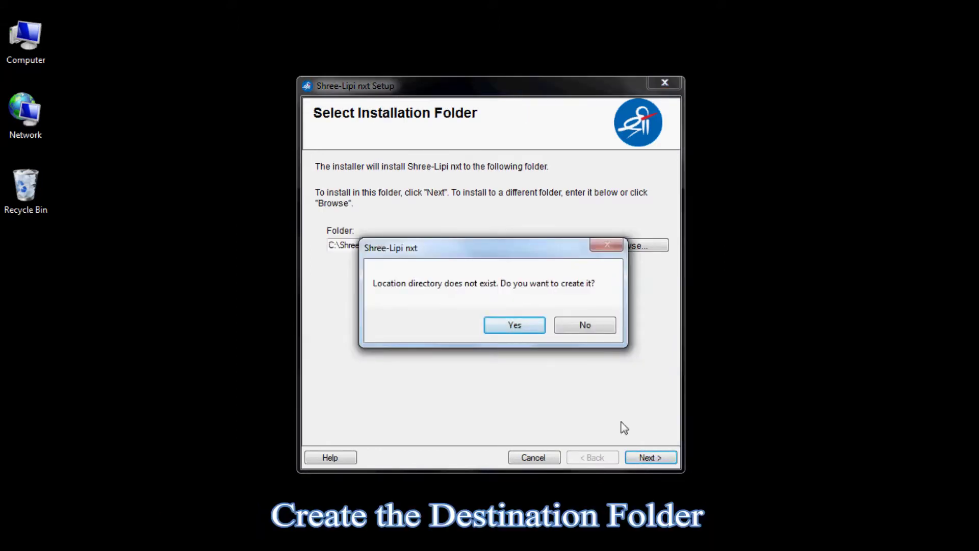
{"action": "left_click", "coordinate": [532, 326]}
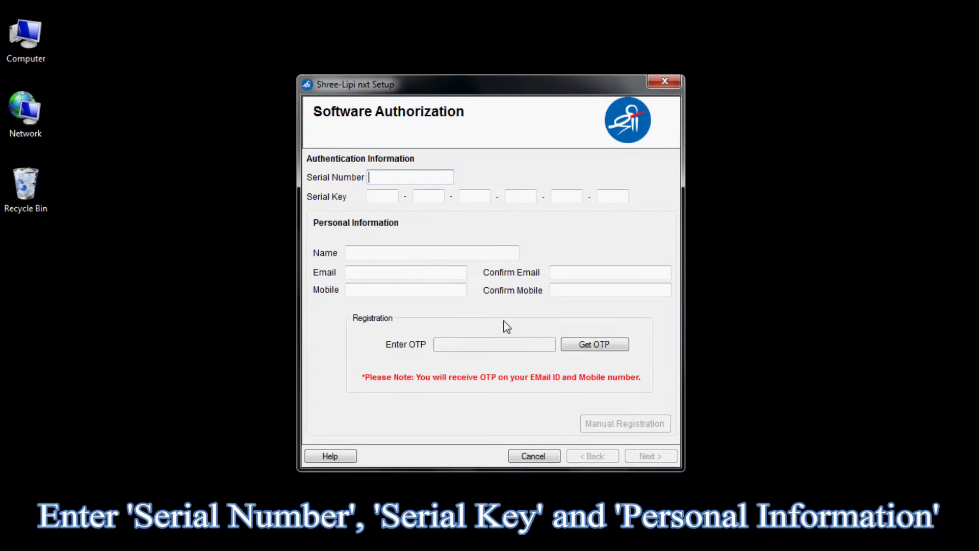
- Enter the product serial number, the serial key and the user name
{"action": "key", "text": "Tab"}
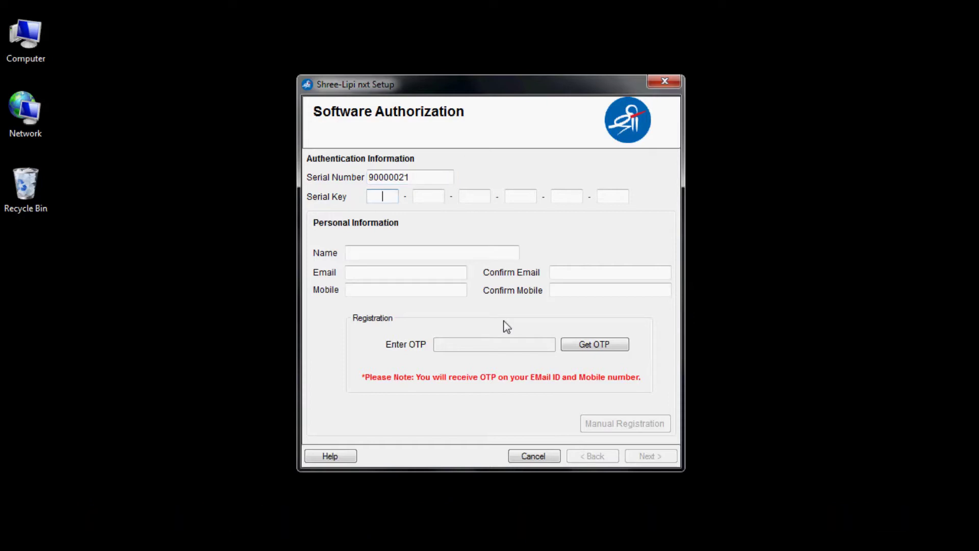
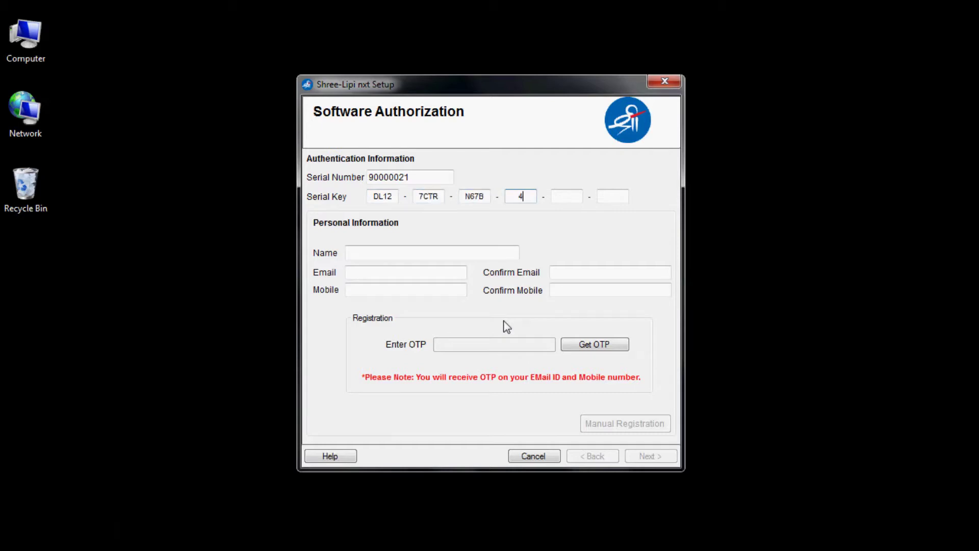
- Fill in the e-mail with confirmation and the mobile number twice, then request an OTP
{"action": "key", "text": "Tab"}
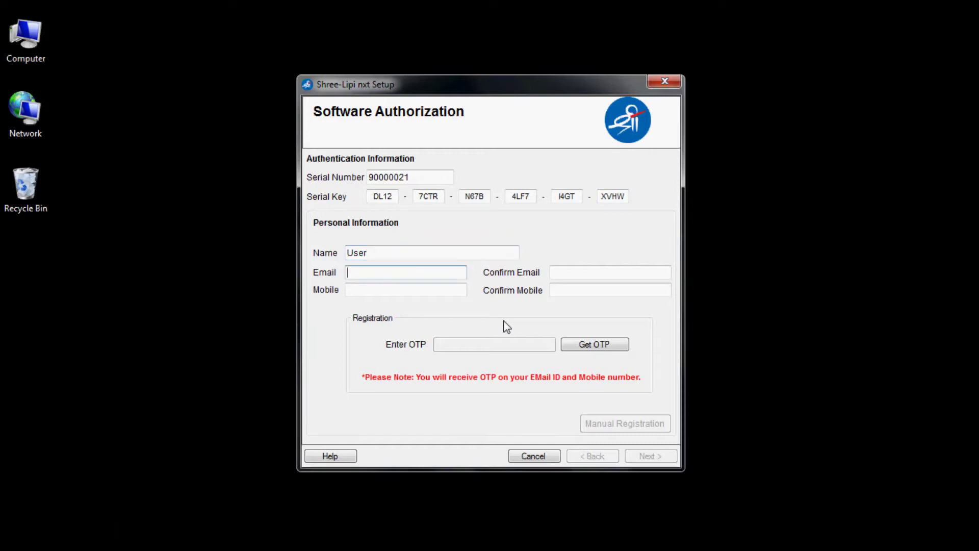
{"action": "key", "text": "Tab"}
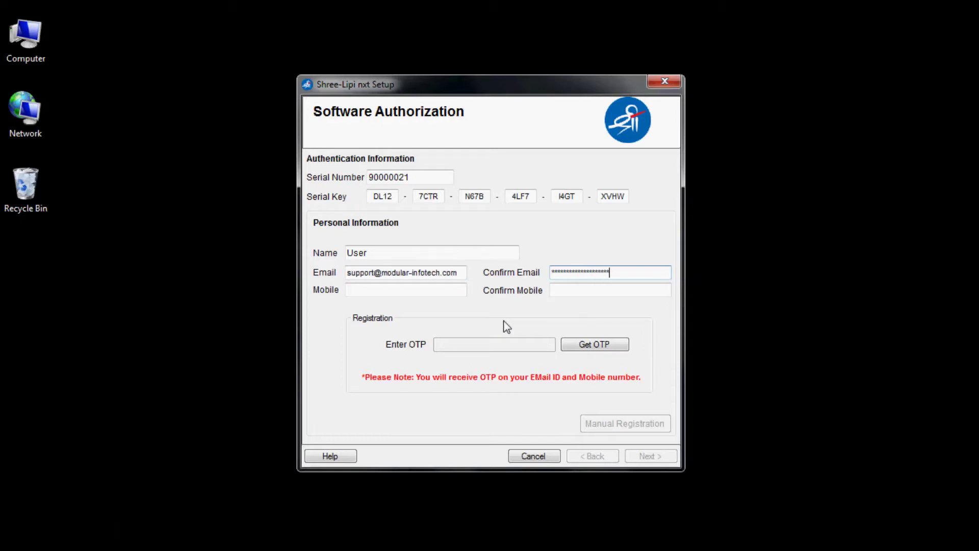
{"action": "key", "text": "Tab"}
{"action": "key", "text": "Tab"}
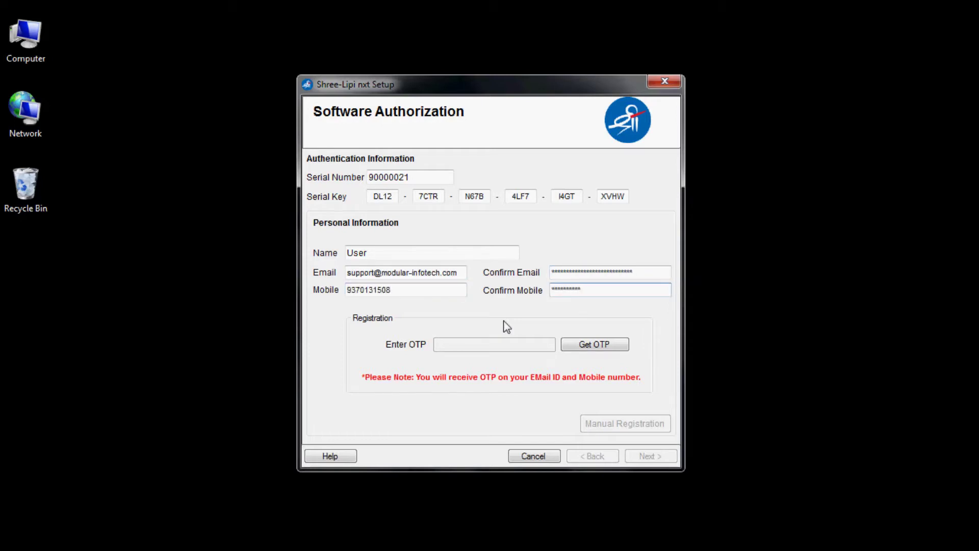
{"action": "left_click", "coordinate": [579, 347]}
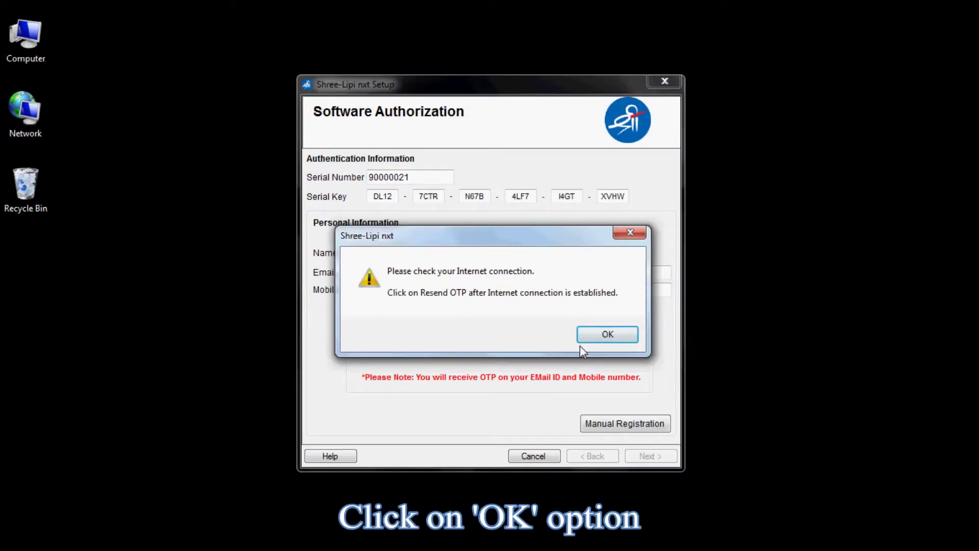
- Dismiss the internet warning, choose Manual Registration and click Register to show the public key
{"action": "left_click", "coordinate": [586, 337]}
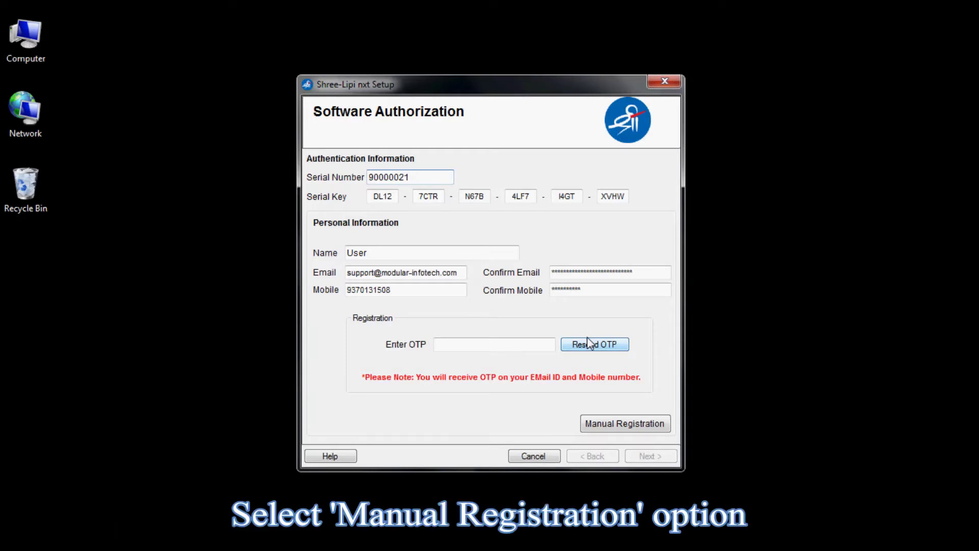
{"action": "left_click", "coordinate": [615, 422]}
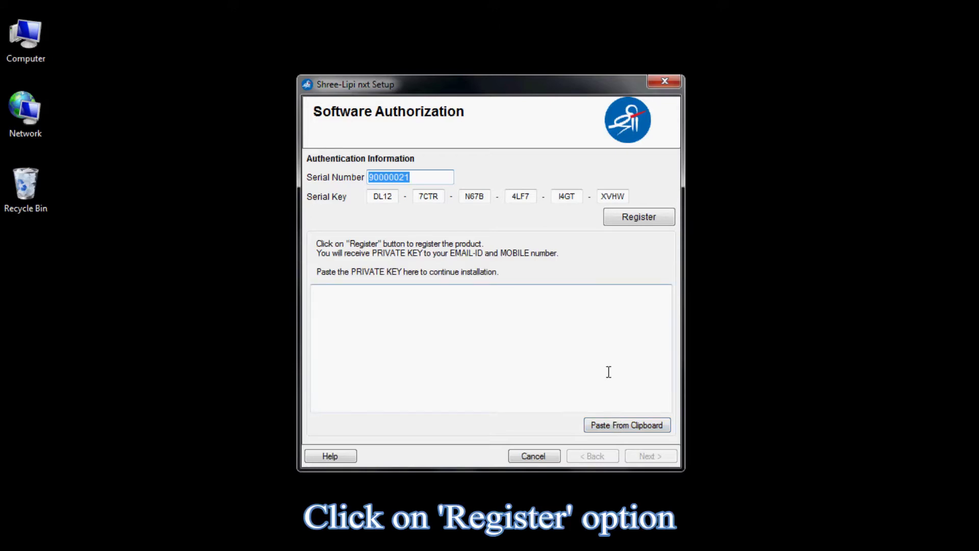
{"action": "left_click", "coordinate": [638, 223]}
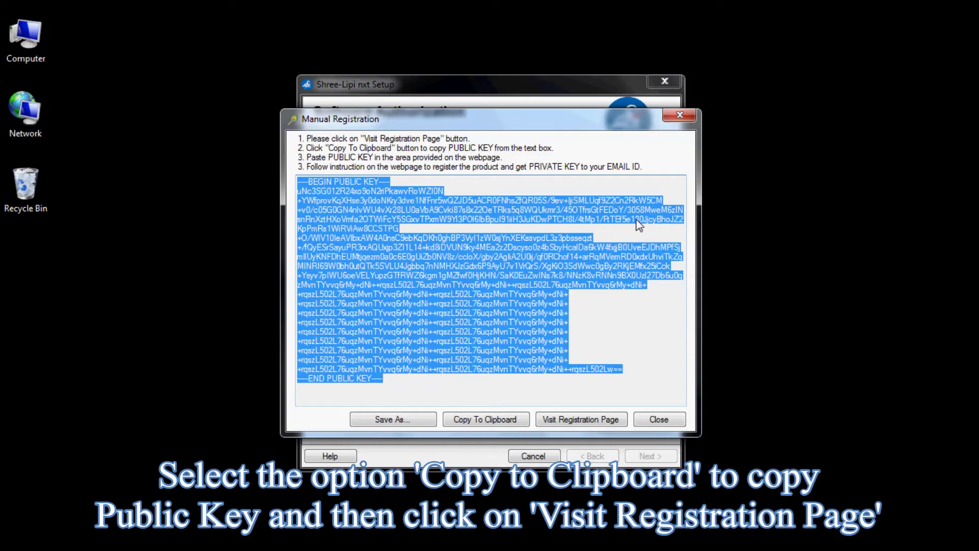
- Copy the public key to the clipboard and open the online registration page
{"action": "left_click", "coordinate": [502, 425]}
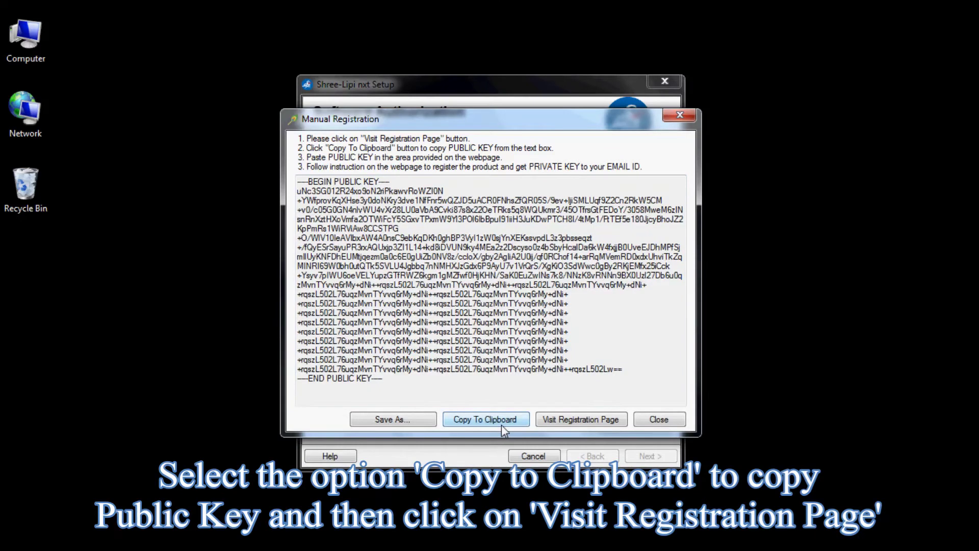
{"action": "left_click", "coordinate": [583, 421]}
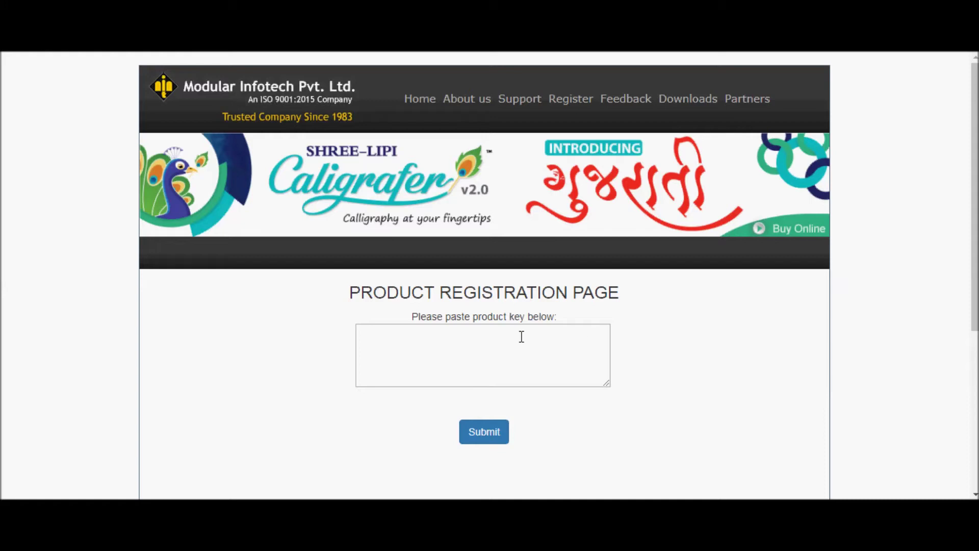
- Paste the public key as plain text into the product key box and submit it
{"action": "right_click", "coordinate": [468, 334]}
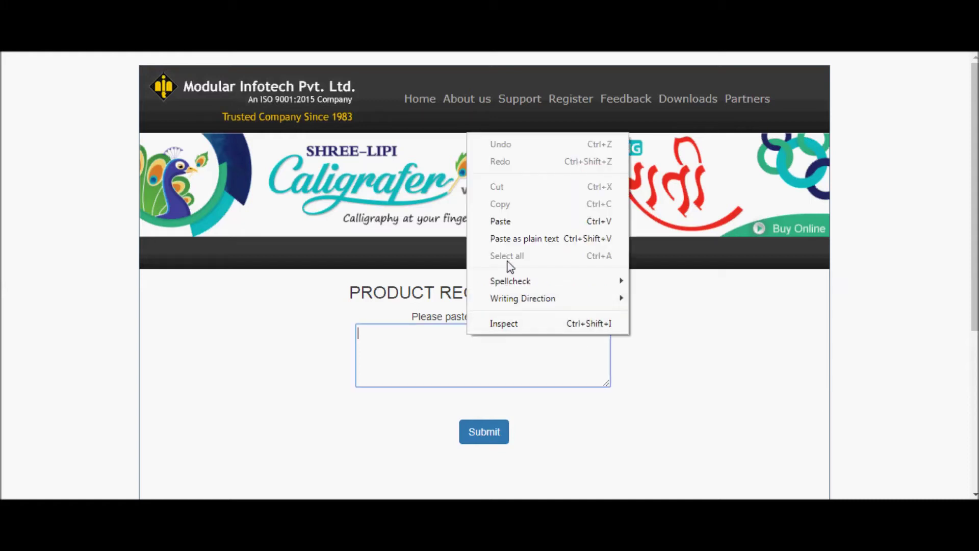
{"action": "left_click", "coordinate": [526, 240]}
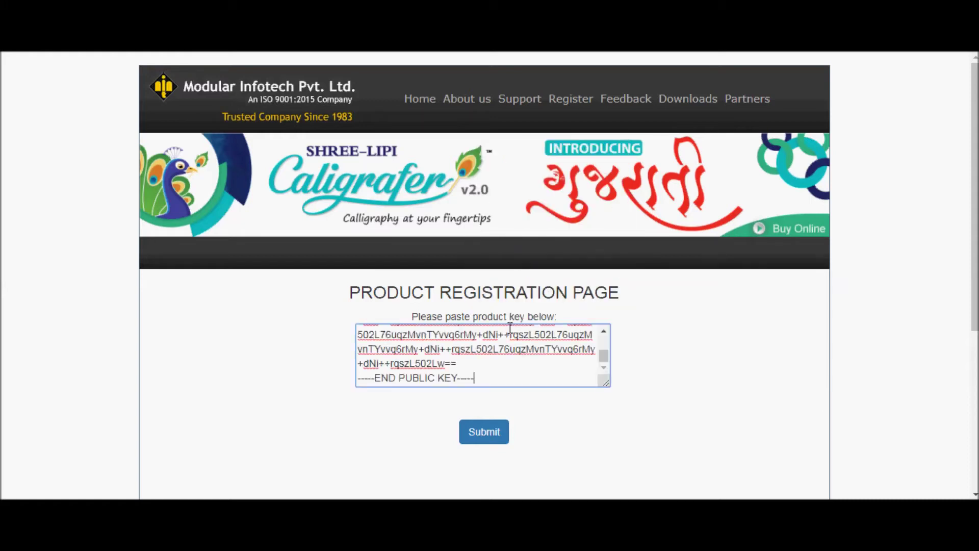
{"action": "left_click", "coordinate": [493, 431]}
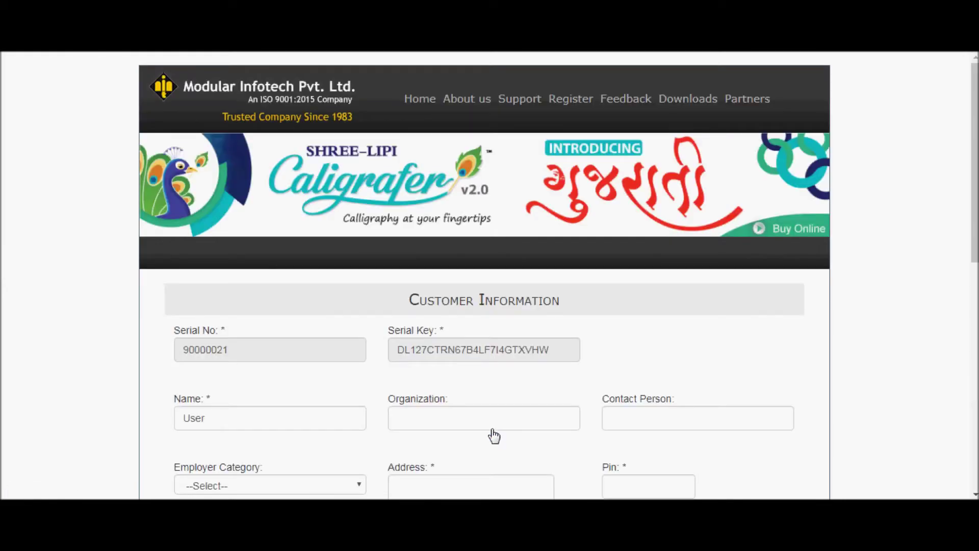
- Enter the organization 'Modular InfoTech Pvt. Ltd' and set employer category to Private
{"action": "left_click", "coordinate": [493, 422]}
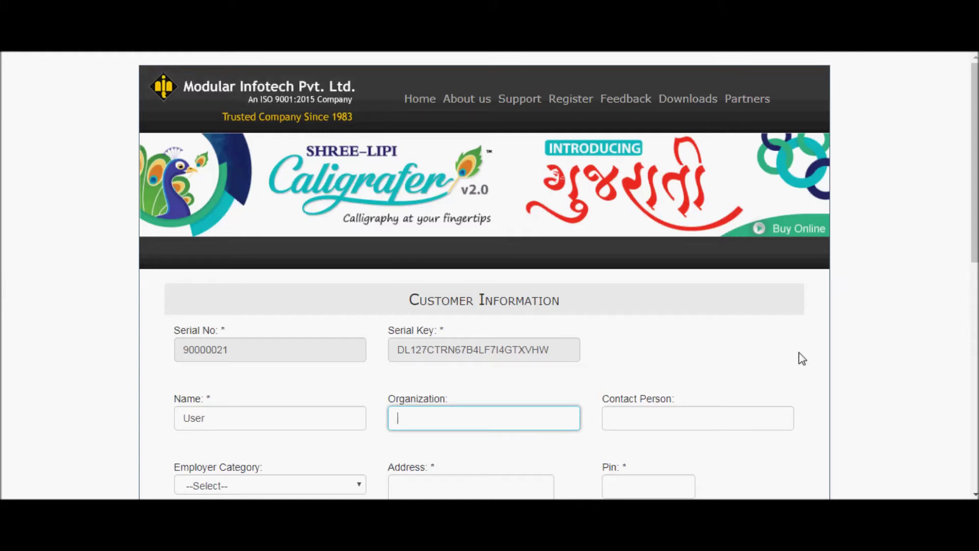
{"action": "type", "text": "Modular Info"}
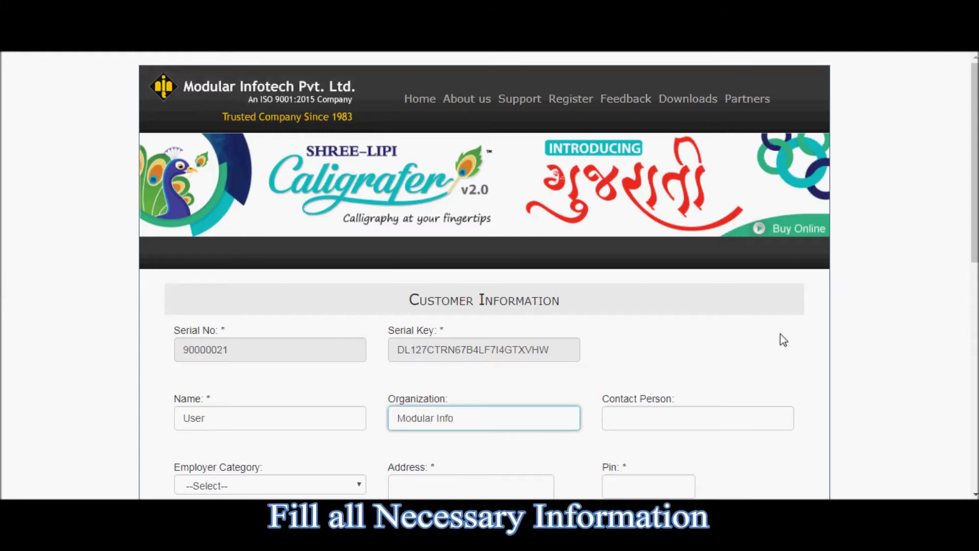
{"action": "type", "text": "Tech Pvt. Ltd."}
{"action": "scroll", "coordinate": [784, 340], "scroll_direction": "down", "scroll_amount": 4}
{"action": "left_click", "coordinate": [305, 268]}
{"action": "left_click", "coordinate": [303, 317]}
- Fill in the organization's street address, PIN code, country, state and city
{"action": "left_click", "coordinate": [446, 271]}
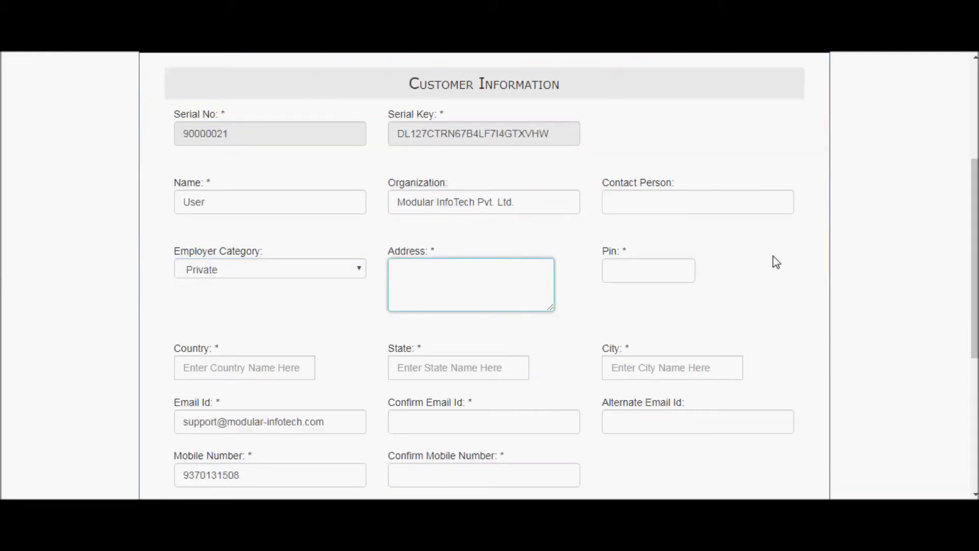
{"action": "type", "text": "26, Electronic Co-Operative Est"}
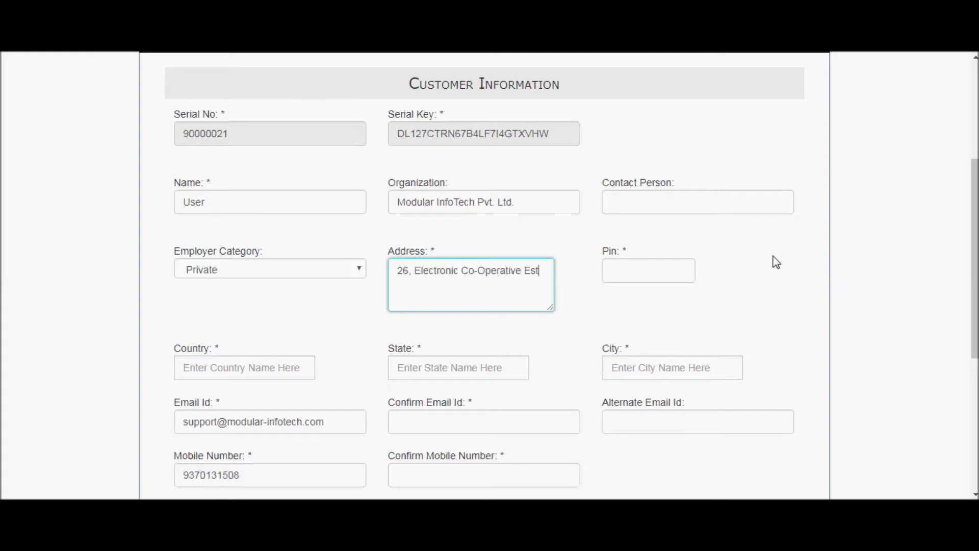
{"action": "type", "text": "ate, Pune-Satara"}
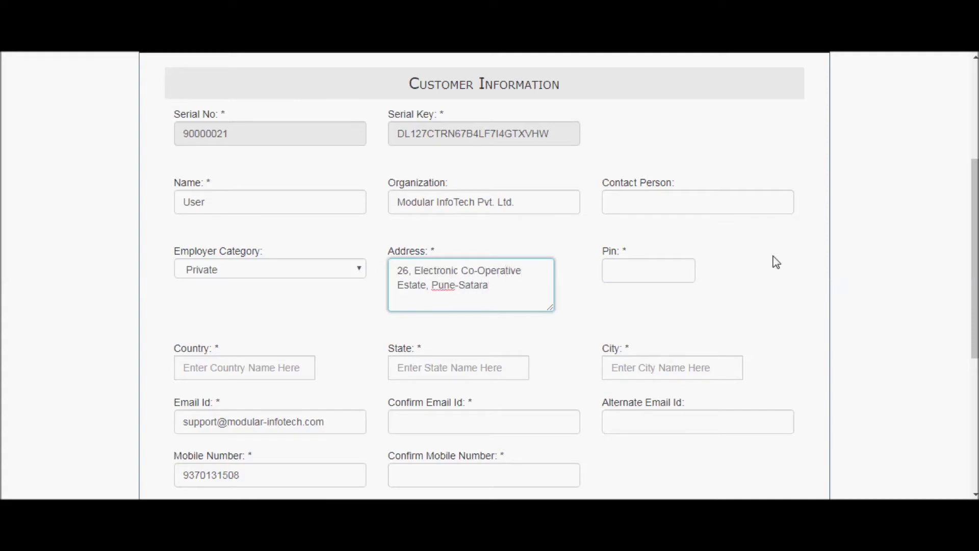
{"action": "type", "text": " Road, Pune"}
{"action": "key", "text": "Tab"}
{"action": "type", "text": "411009"}
{"action": "key", "text": "Tab"}
{"action": "type", "text": "India"}
{"action": "key", "text": "Tab"}
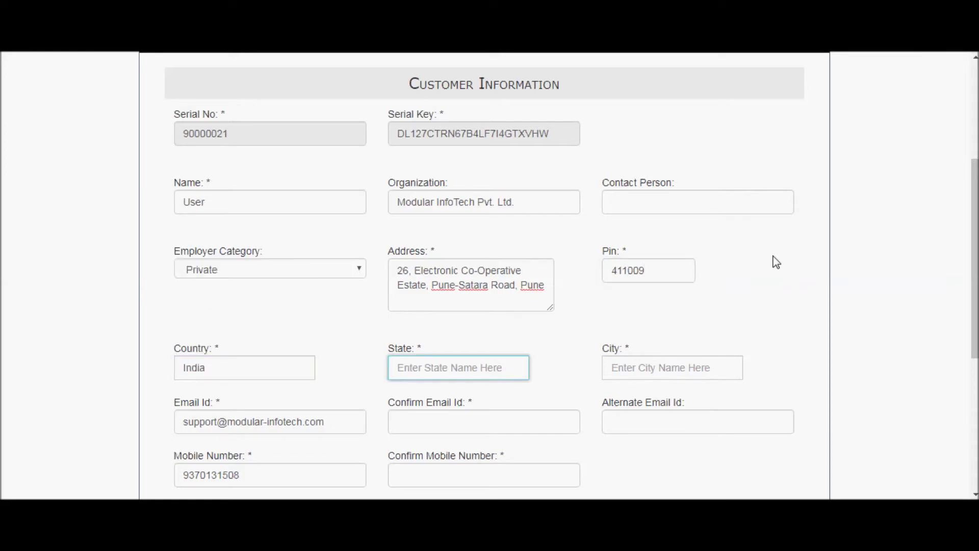
{"action": "type", "text": "Maha"}
{"action": "key", "text": "Tab"}
{"action": "type", "text": "Pune"}
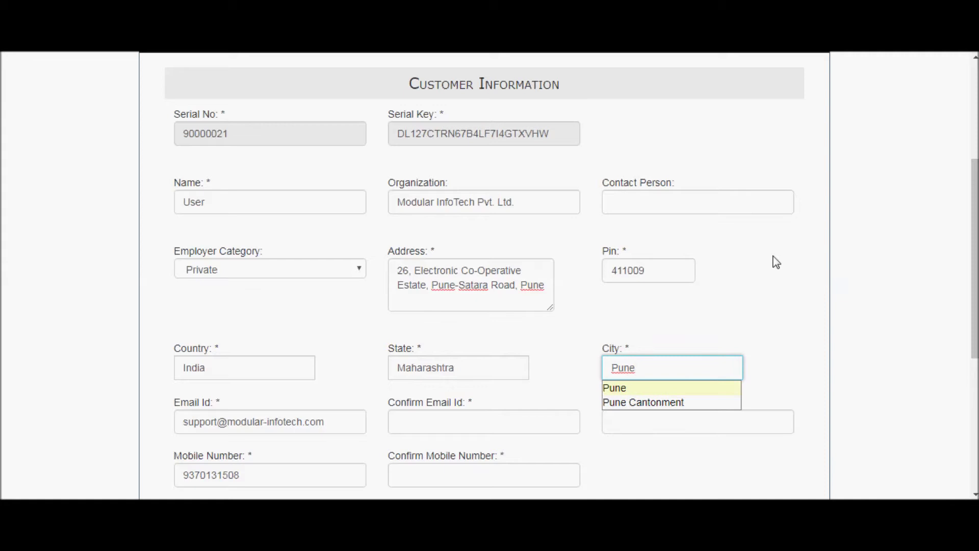
- Fill in the confirmation e-mail and mobile number, then submit the registration form
{"action": "key", "text": "Tab"}
{"action": "key", "text": "Tab"}
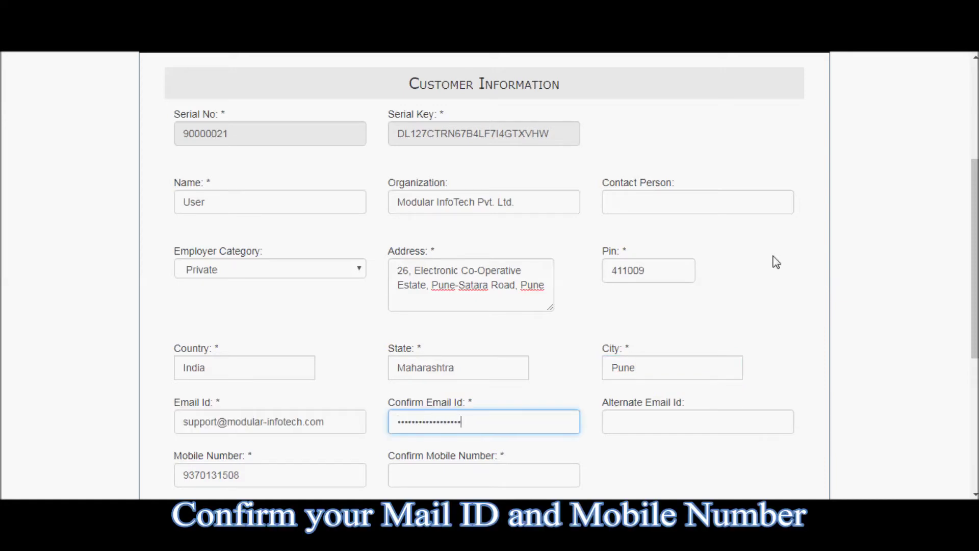
{"action": "key", "text": "Tab"}
{"action": "key", "text": "Tab"}
{"action": "key", "text": "Tab"}
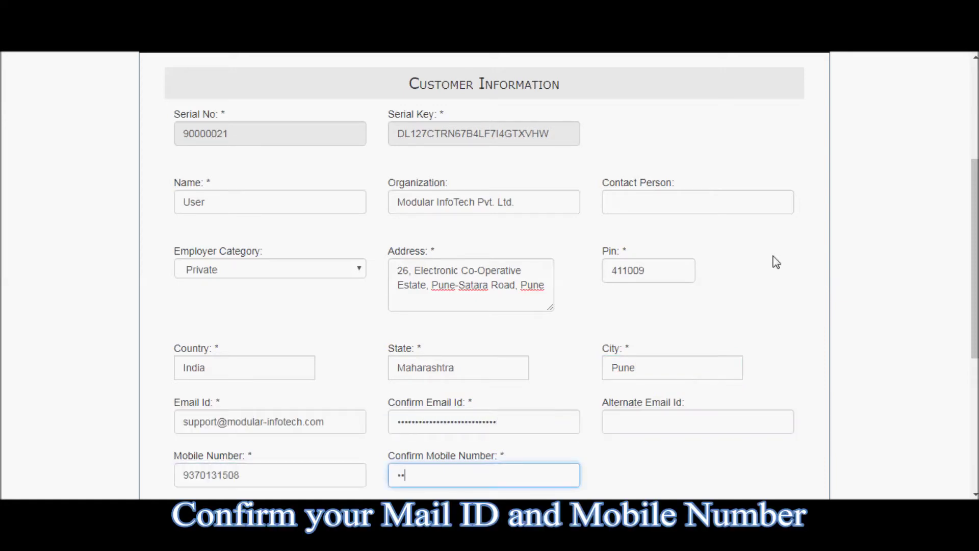
{"action": "scroll", "coordinate": [777, 262], "scroll_direction": "down", "scroll_amount": 3}
{"action": "scroll", "coordinate": [776, 263], "scroll_direction": "down", "scroll_amount": 2}
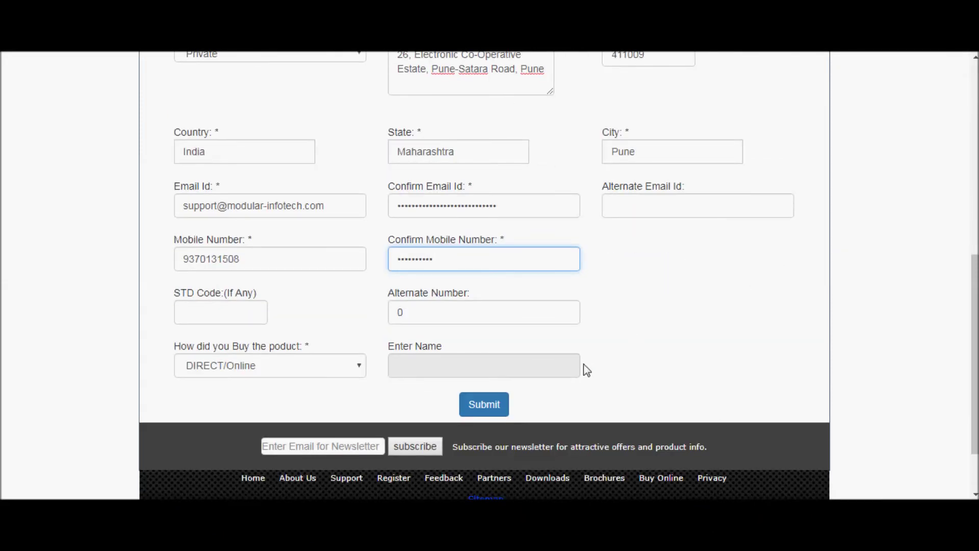
{"action": "left_click", "coordinate": [497, 410]}
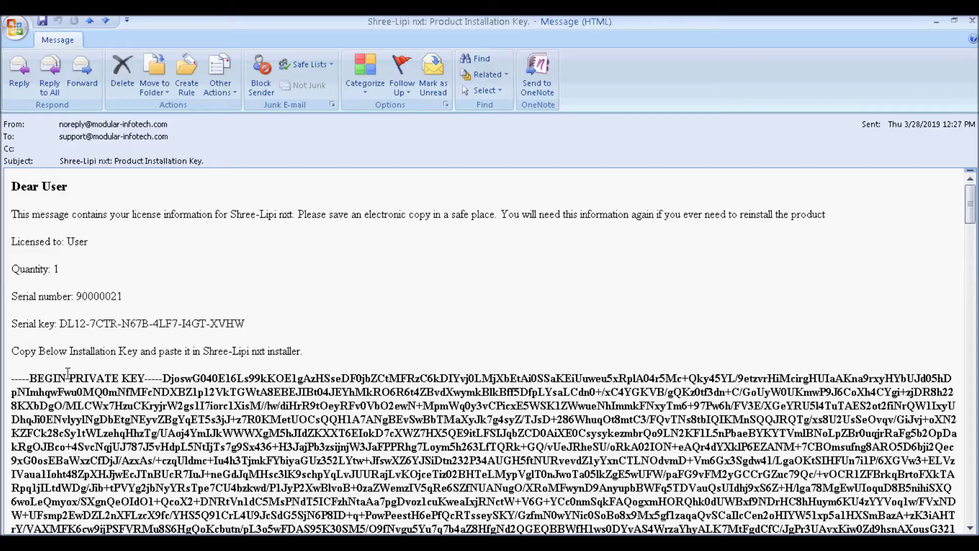
- Select the whole BEGIN to END PRIVATE KEY block in the e-mail and copy it
{"action": "left_click_drag", "start_coordinate": [11, 378], "coordinate": [538, 412]}
{"action": "key", "text": "ctrl+c"}
{"action": "right_click", "coordinate": [397, 235]}
- Copy the key again, then close the Outlook message and the Manual Registration window
{"action": "left_click", "coordinate": [427, 249]}
{"action": "key", "text": "Escape"}
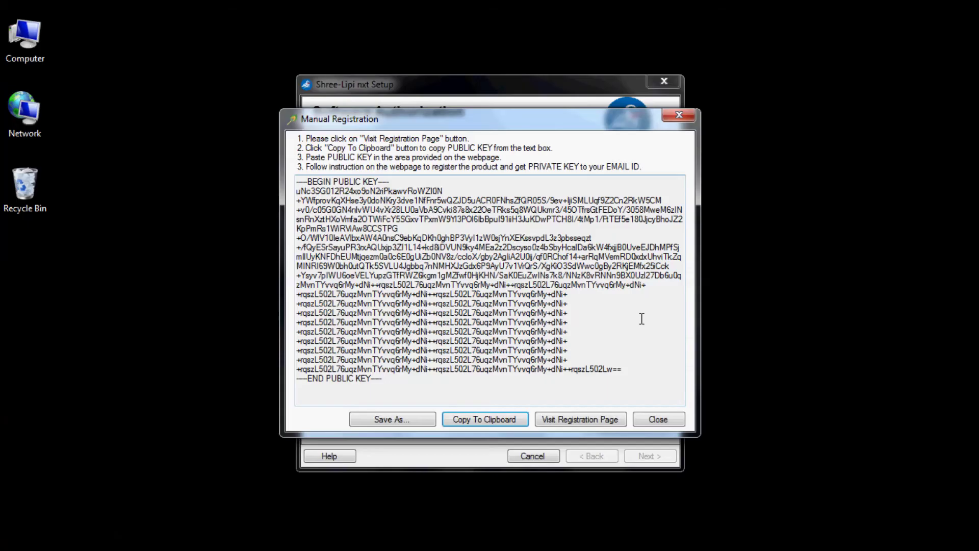
{"action": "left_click", "coordinate": [655, 420]}
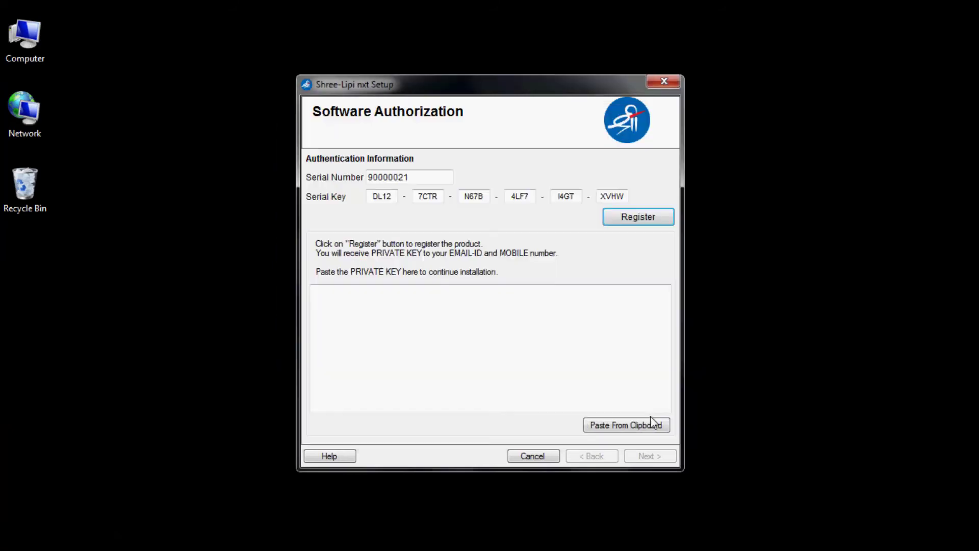
- Paste the private key into the authorization box and continue to the confirmation page
{"action": "left_click", "coordinate": [630, 427]}
{"action": "left_click", "coordinate": [630, 427]}
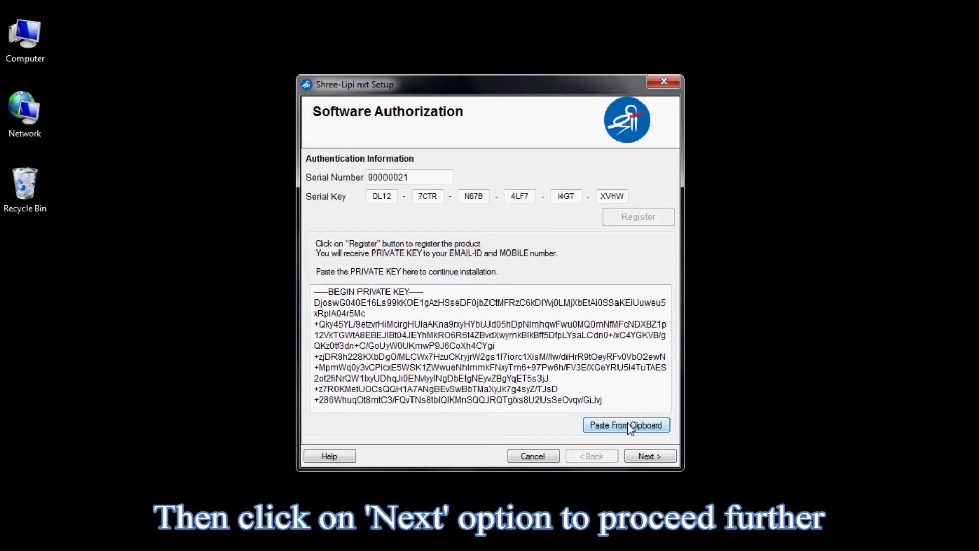
{"action": "left_click", "coordinate": [641, 457]}
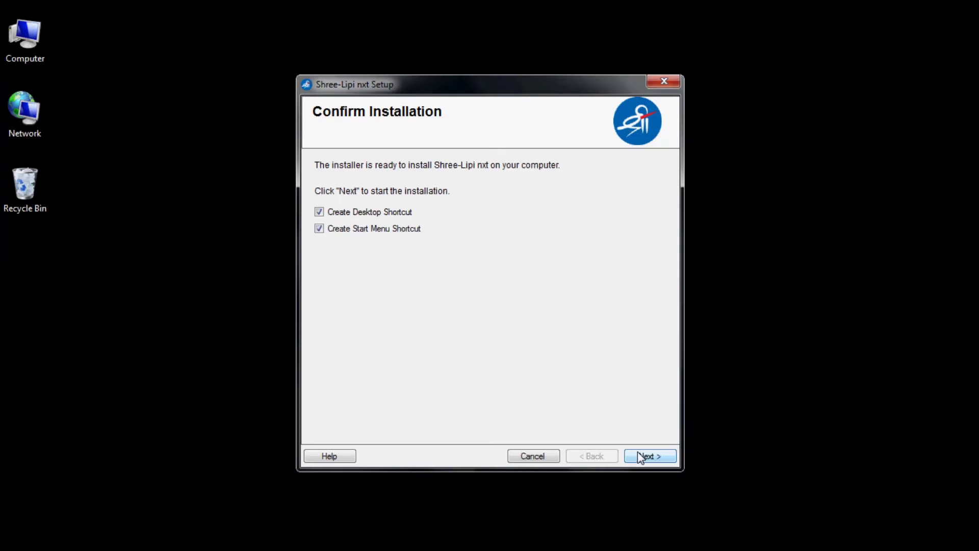
- Install with desktop and Start menu shortcuts, then acknowledge the Font Manager reminder
{"action": "left_click", "coordinate": [641, 457]}
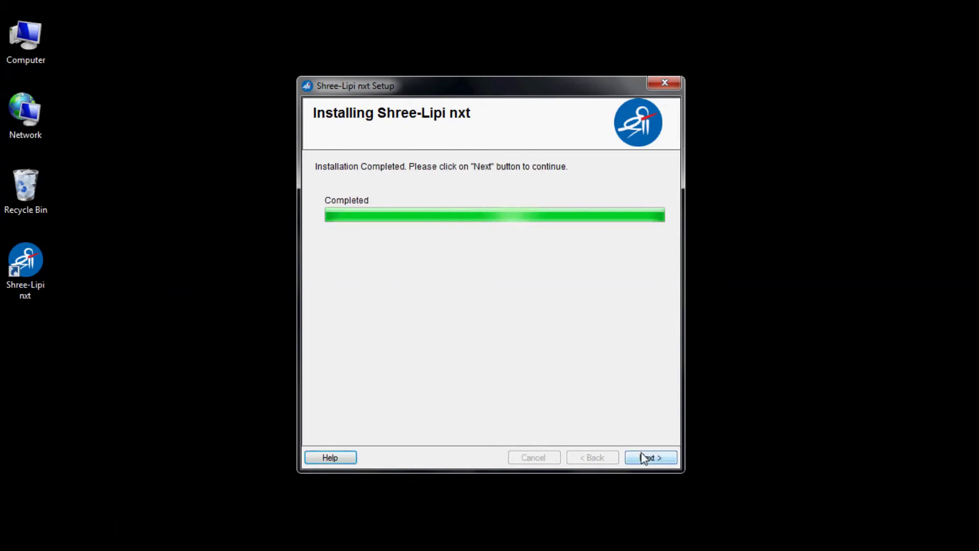
{"action": "left_click", "coordinate": [644, 457]}
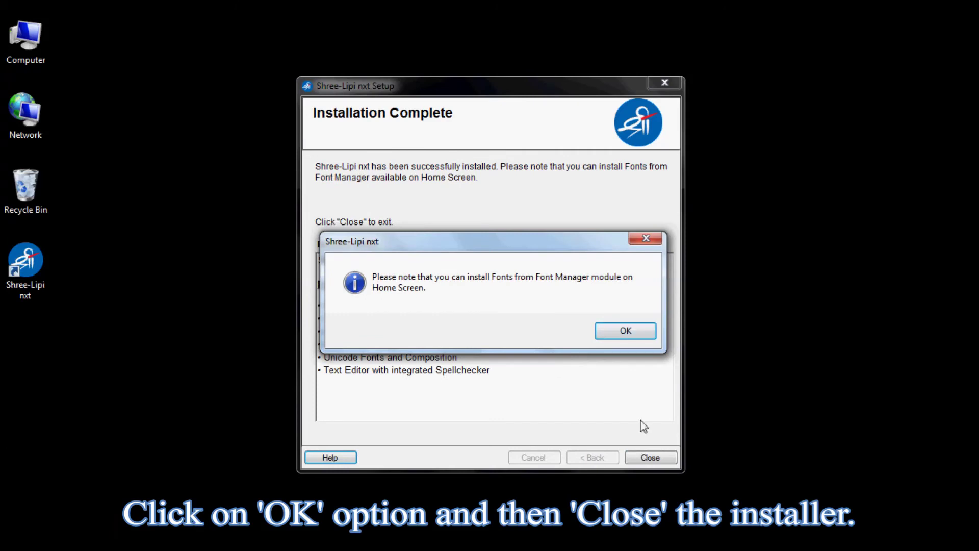
{"action": "left_click", "coordinate": [633, 332]}
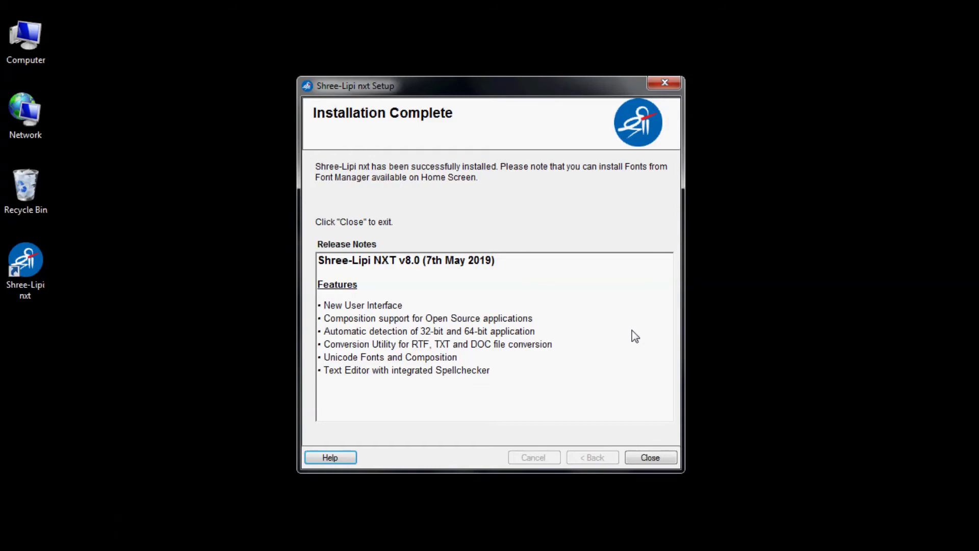
- Close the finished setup wizard, launch Shree-Lipi nxt from the desktop, and open Font Manager
{"action": "left_click", "coordinate": [648, 458]}
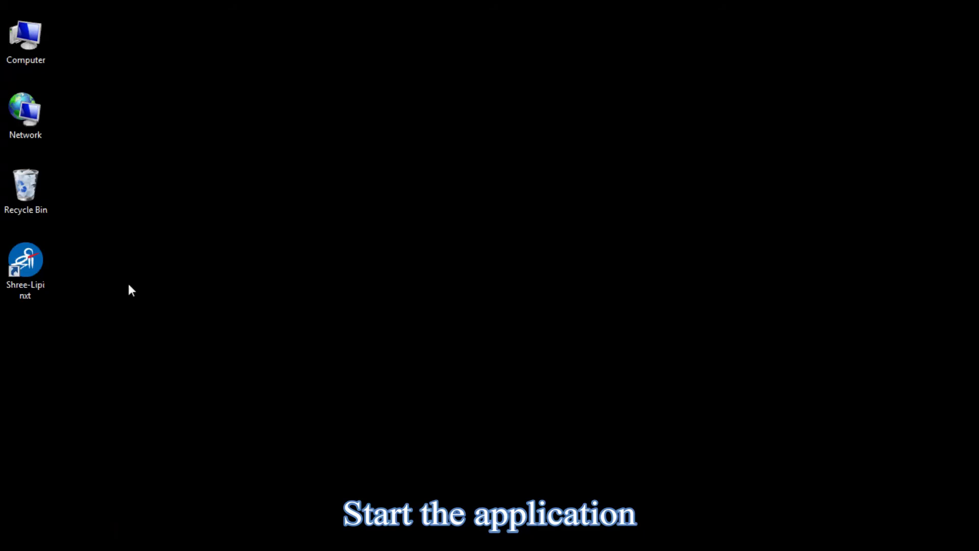
{"action": "double_click", "coordinate": [31, 274]}
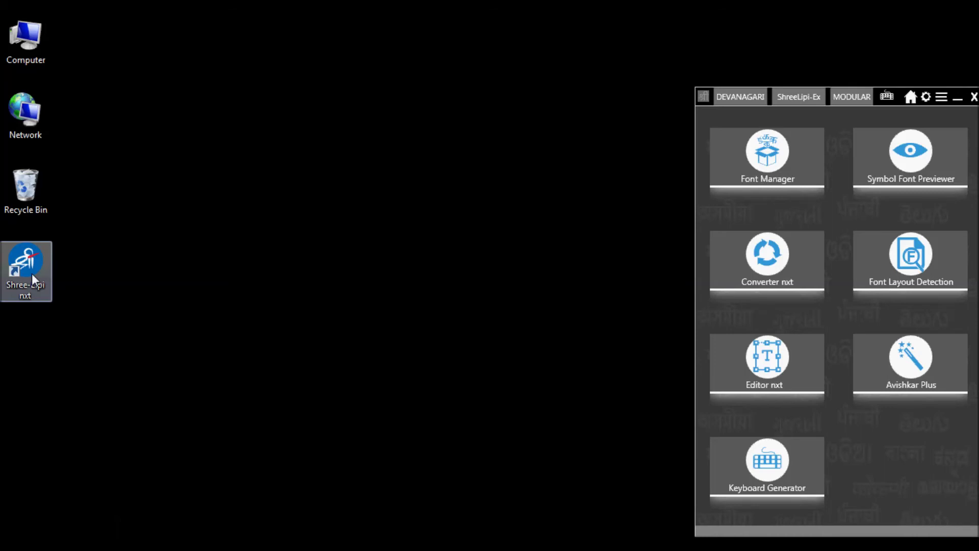
{"action": "left_click", "coordinate": [770, 161]}
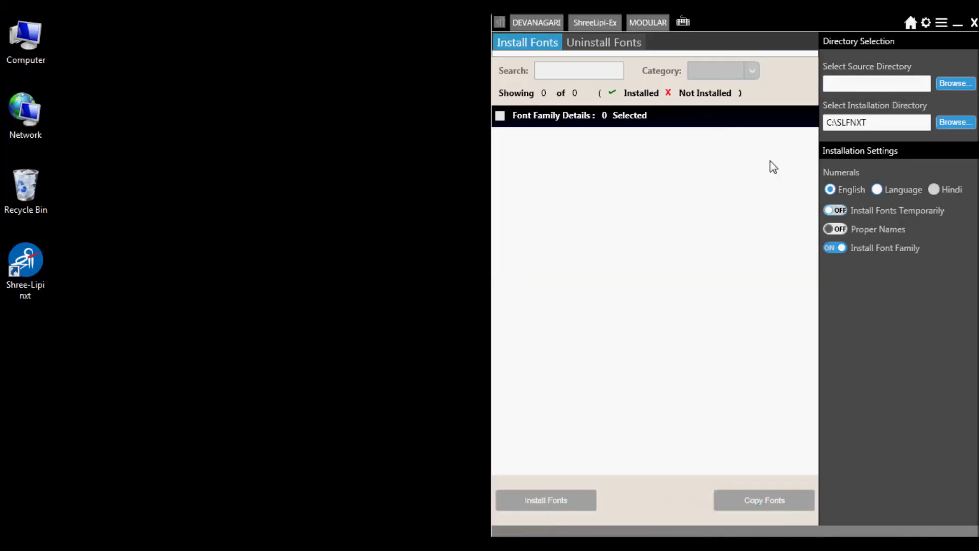
- Set the Font Manager source directory to D:\Shree-Lipi Setup\fonts, listing 931 font families
{"action": "left_click", "coordinate": [951, 85]}
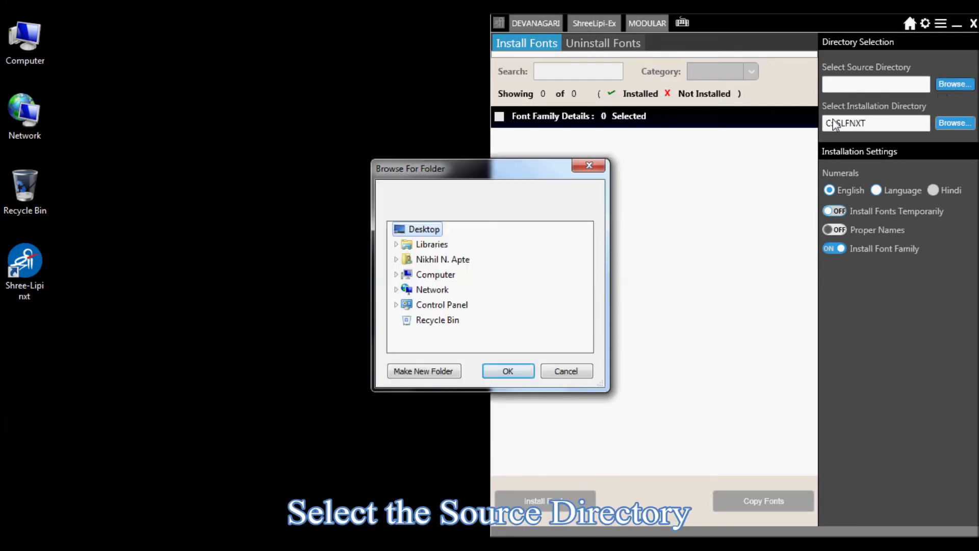
{"action": "left_click", "coordinate": [397, 276]}
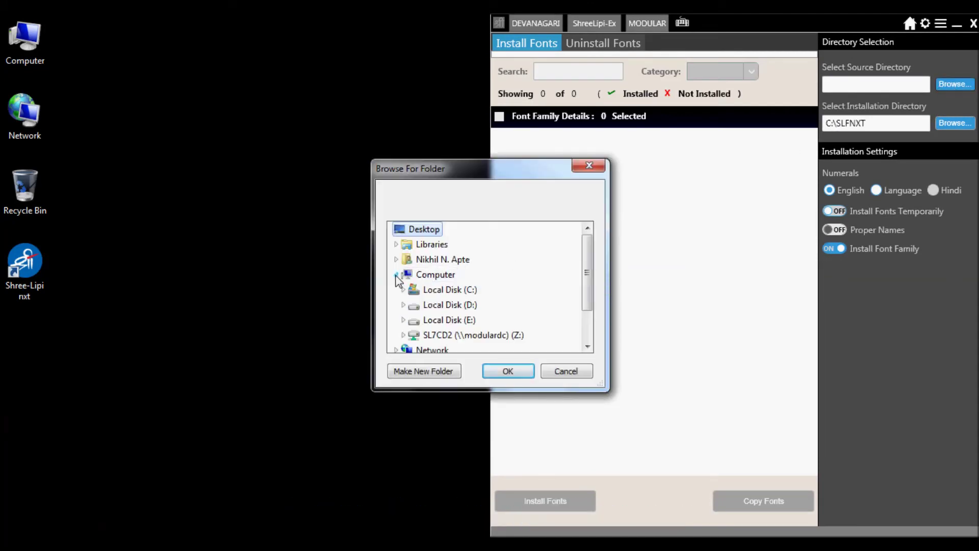
{"action": "left_click", "coordinate": [404, 306]}
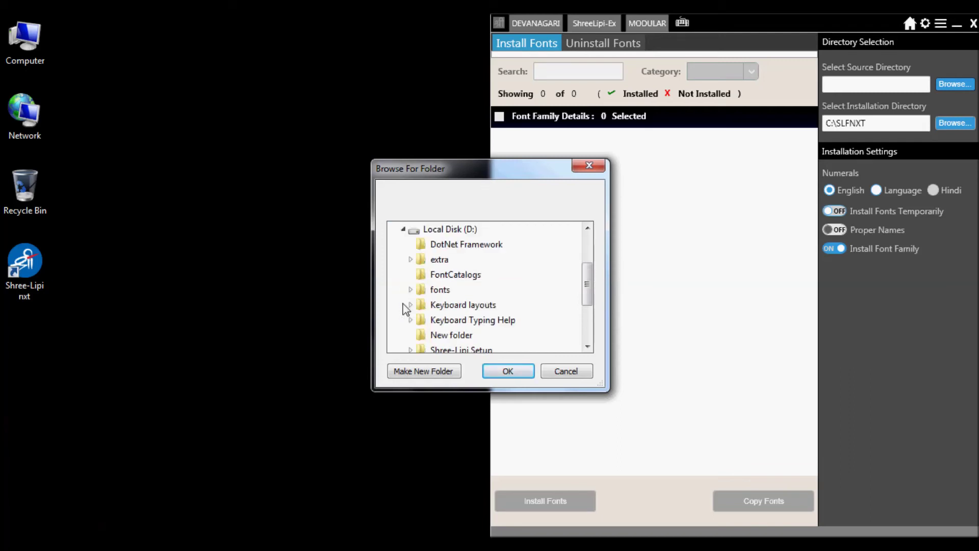
{"action": "scroll", "coordinate": [406, 309], "scroll_direction": "down", "scroll_amount": 1}
{"action": "left_click", "coordinate": [412, 305]}
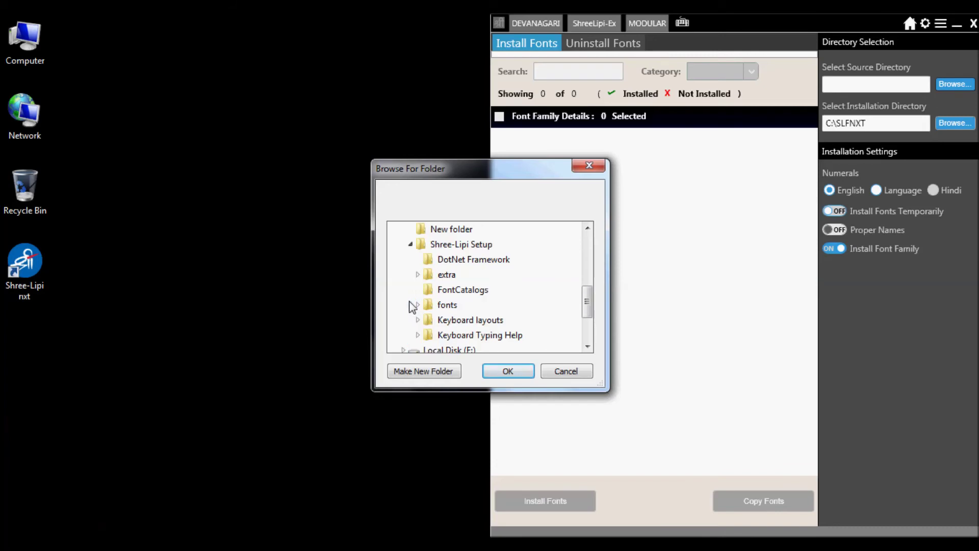
{"action": "left_click", "coordinate": [433, 306]}
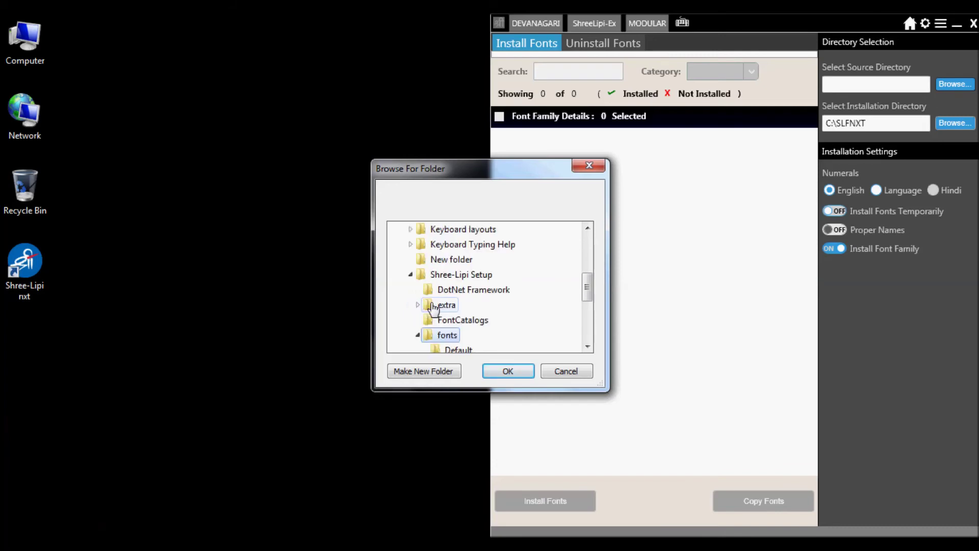
{"action": "left_click", "coordinate": [507, 371]}
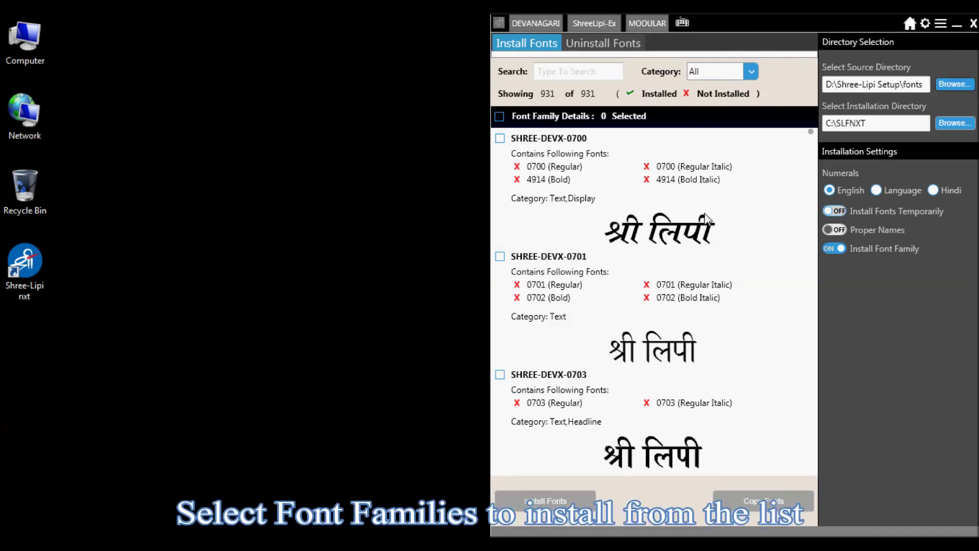
- Install SHREE-DEVX families 0700, 0701, 0703, 0704, 0706, 0708, 0710, 0713 and 0714
{"action": "left_click", "coordinate": [755, 177]}
{"action": "left_click", "coordinate": [731, 290]}
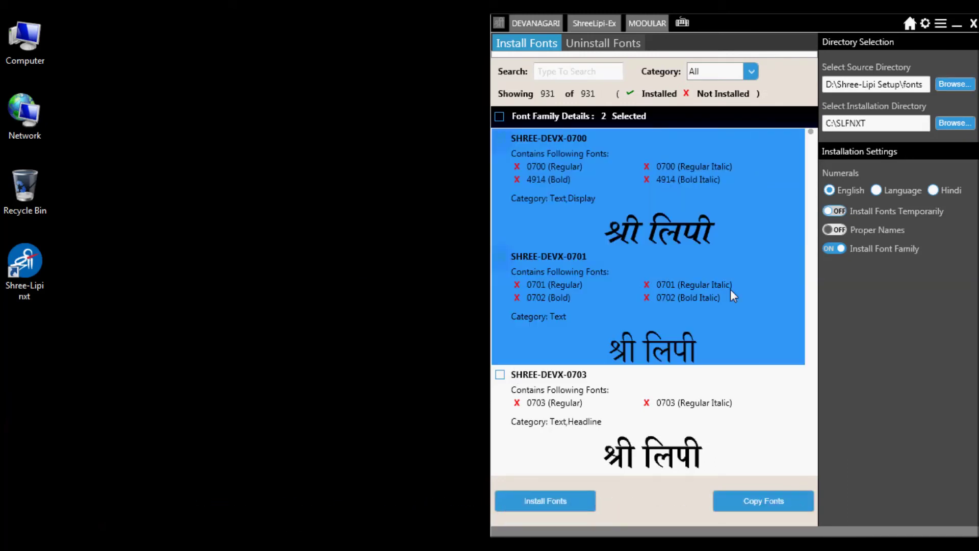
{"action": "left_click", "coordinate": [726, 398]}
{"action": "scroll", "coordinate": [727, 398], "scroll_direction": "down", "scroll_amount": 3}
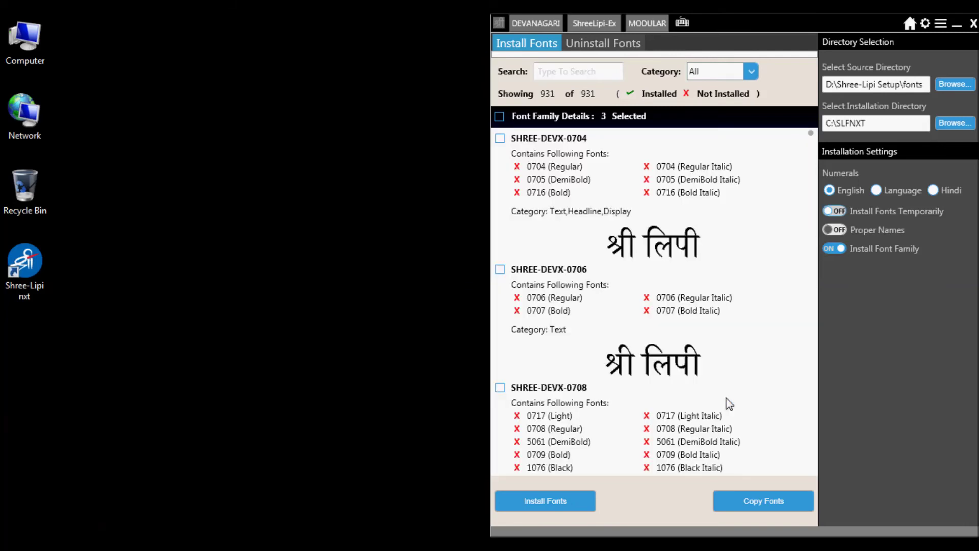
{"action": "left_click", "coordinate": [706, 190]}
{"action": "left_click", "coordinate": [705, 306]}
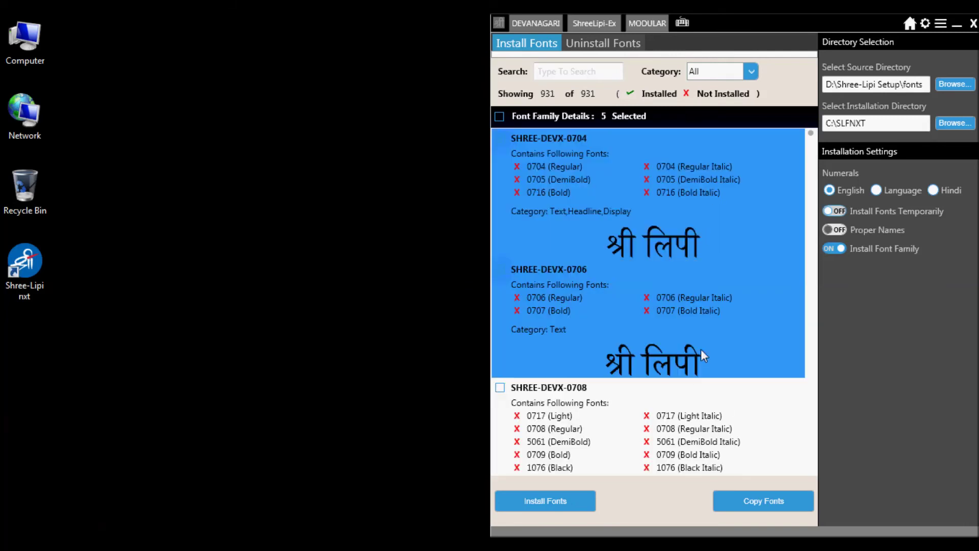
{"action": "left_click", "coordinate": [697, 396]}
{"action": "left_click", "coordinate": [698, 428]}
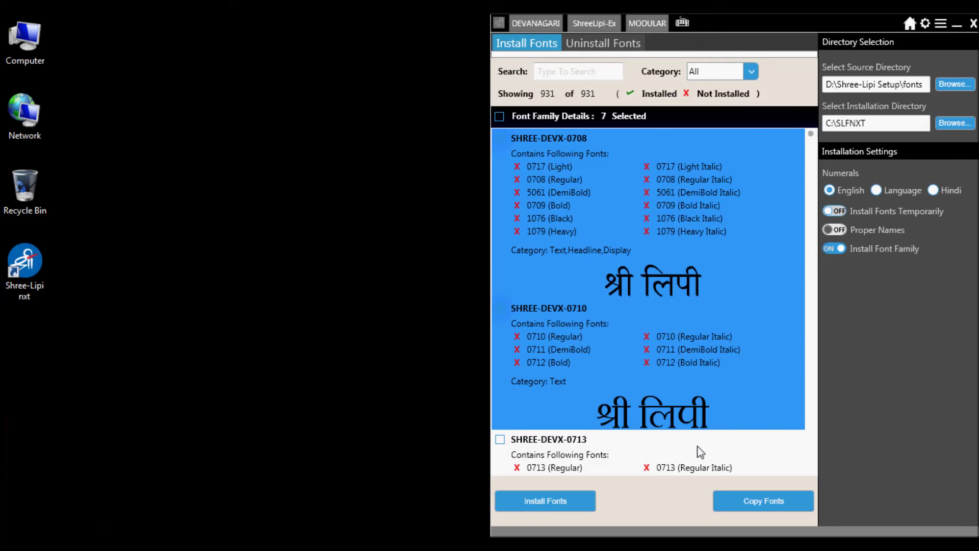
{"action": "left_click", "coordinate": [701, 452]}
{"action": "left_click", "coordinate": [700, 452]}
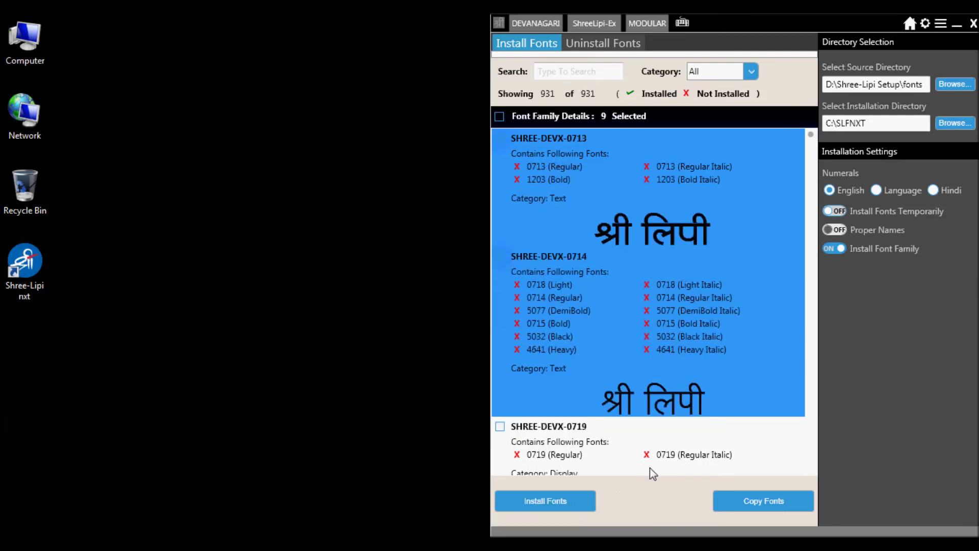
{"action": "left_click", "coordinate": [547, 503]}
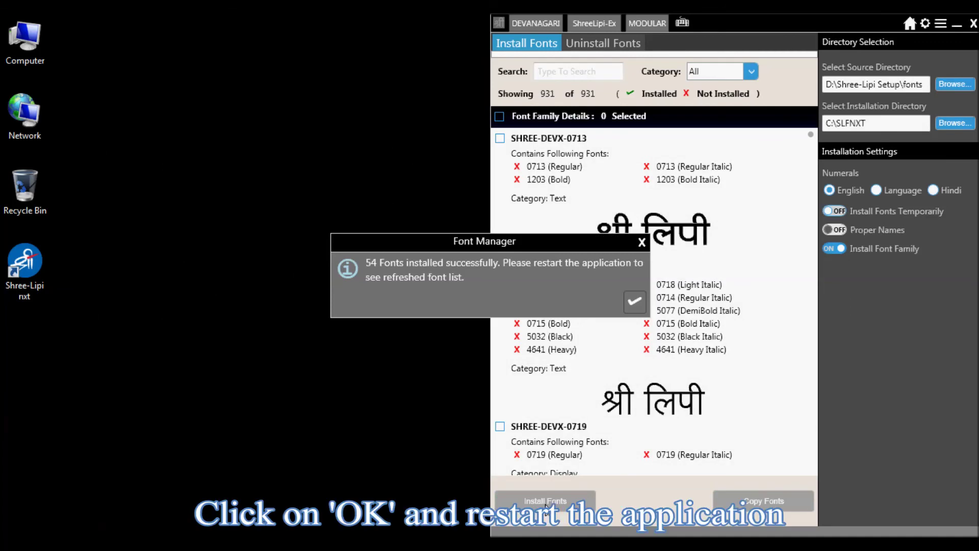
- Dismiss the 54-fonts-installed notice and check SHREE-DEVX 0704–0714 show as installed
{"action": "left_click", "coordinate": [636, 302]}
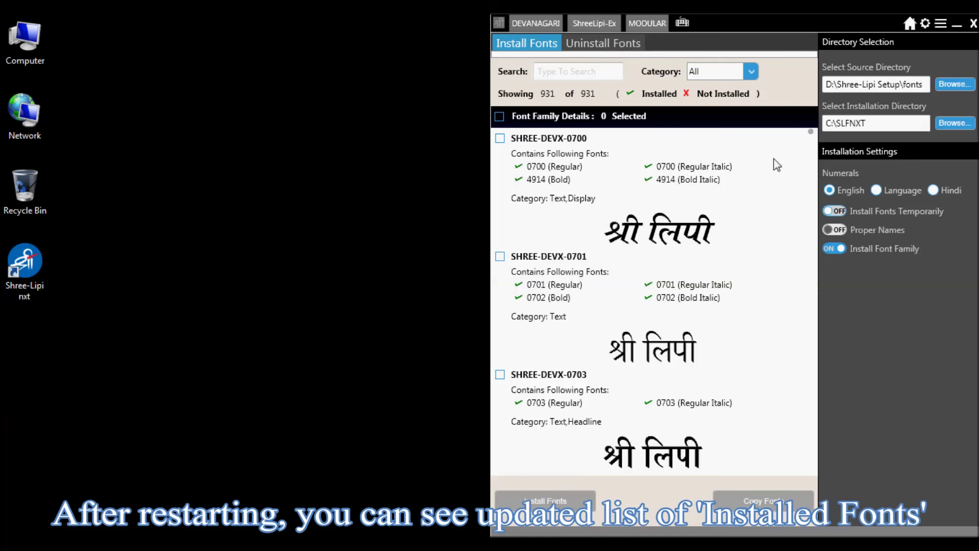
{"action": "scroll", "coordinate": [774, 158], "scroll_direction": "down", "scroll_amount": 1}
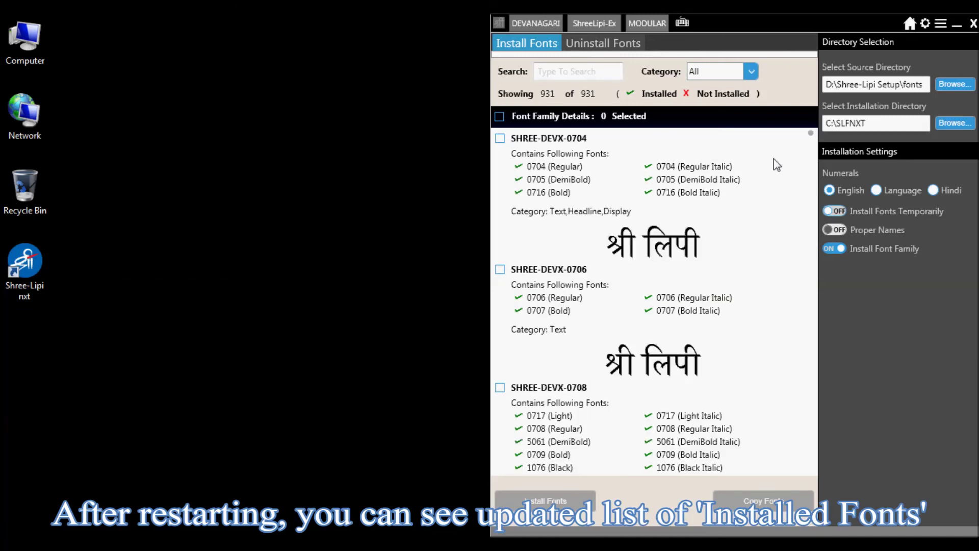
{"action": "scroll", "coordinate": [773, 159], "scroll_direction": "down", "scroll_amount": 1}
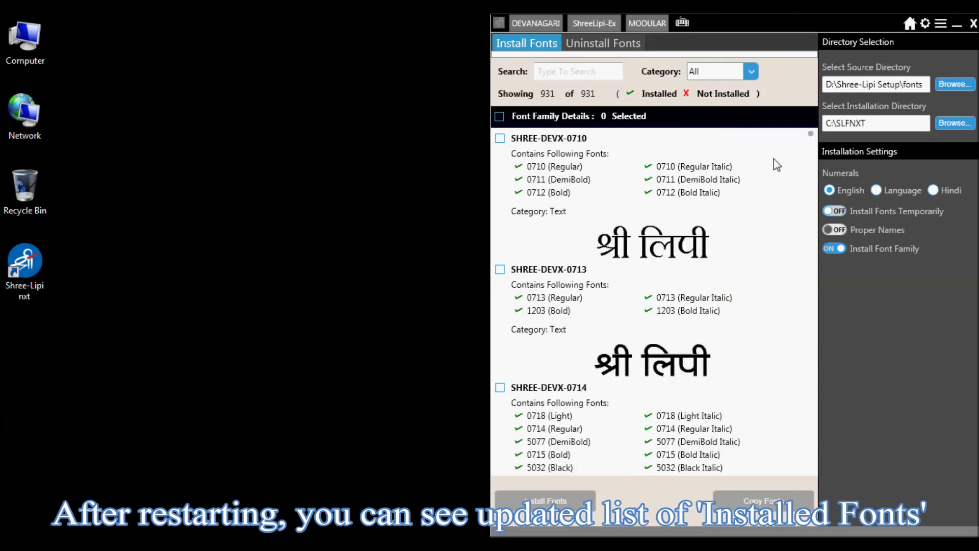